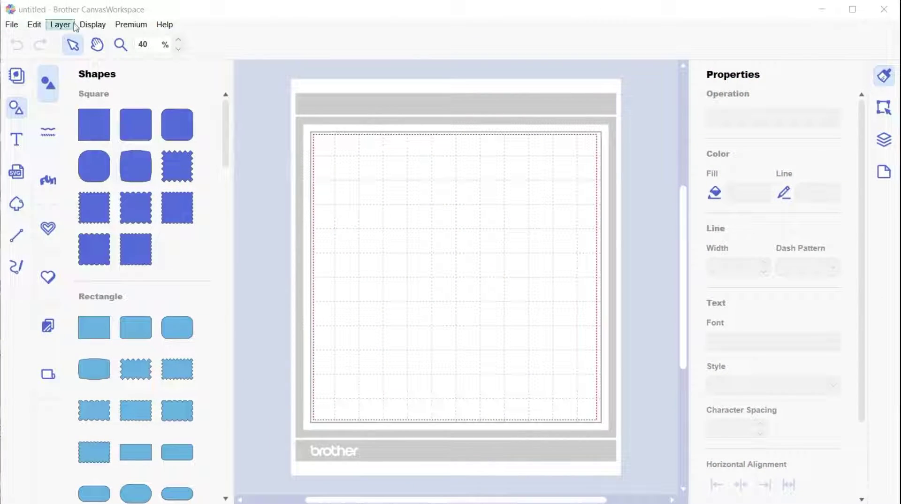
Check for a CanvasWorkspace update and close the notice confirming the latest version is installed.
{"action": "left_click", "coordinate": [140, 29]}
{"action": "left_click", "coordinate": [141, 28]}
{"action": "left_click", "coordinate": [146, 28]}
{"action": "mouse_move", "coordinate": [170, 28]}
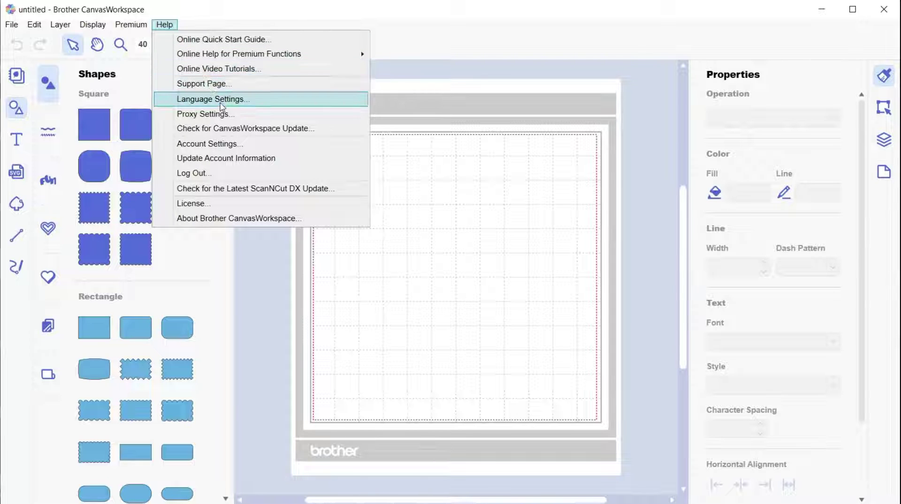
{"action": "left_click", "coordinate": [228, 132]}
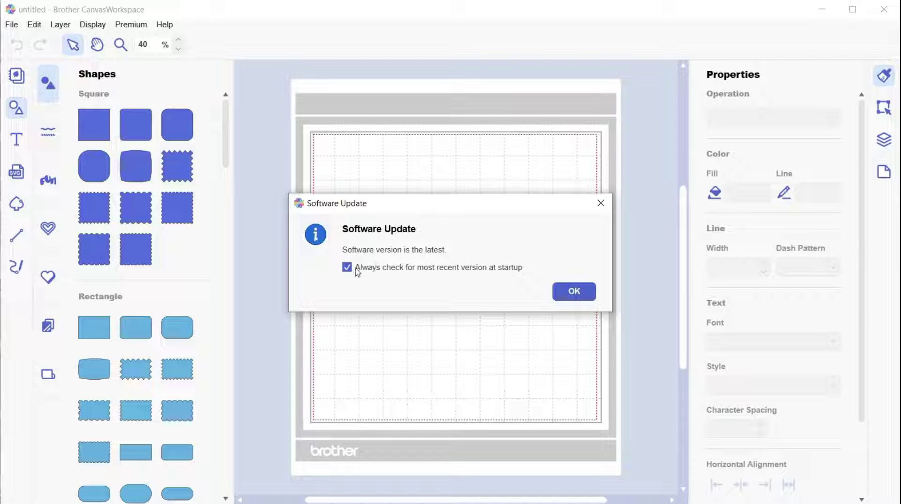
{"action": "left_click", "coordinate": [572, 300]}
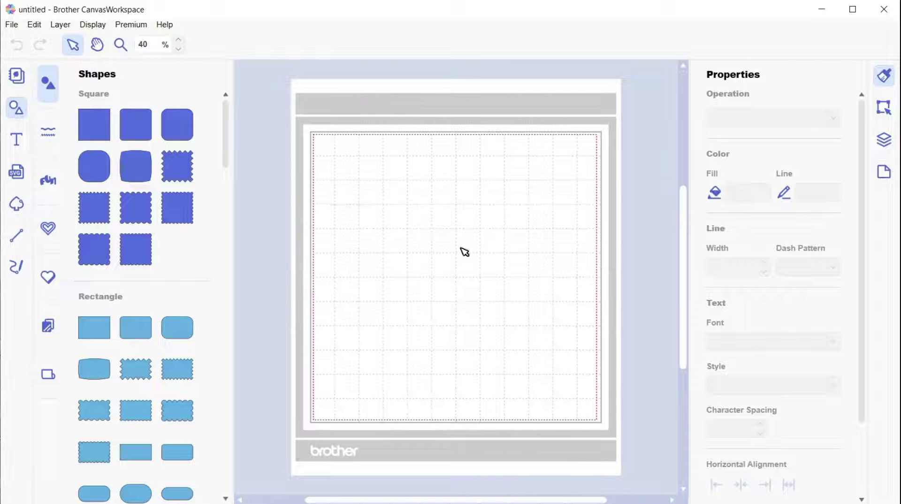
View the About window showing version 2.5.0, then close it.
{"action": "left_click", "coordinate": [168, 25]}
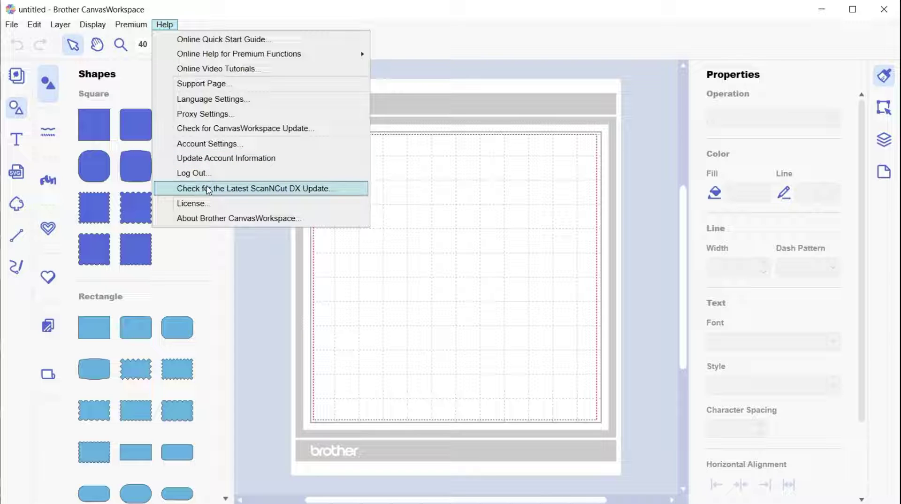
{"action": "left_click", "coordinate": [210, 218]}
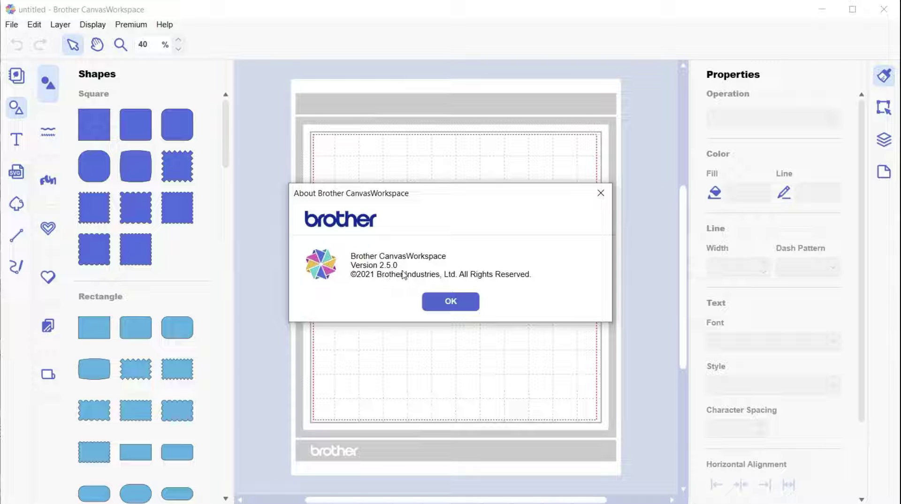
{"action": "left_click", "coordinate": [450, 301]}
{"action": "left_click", "coordinate": [165, 26]}
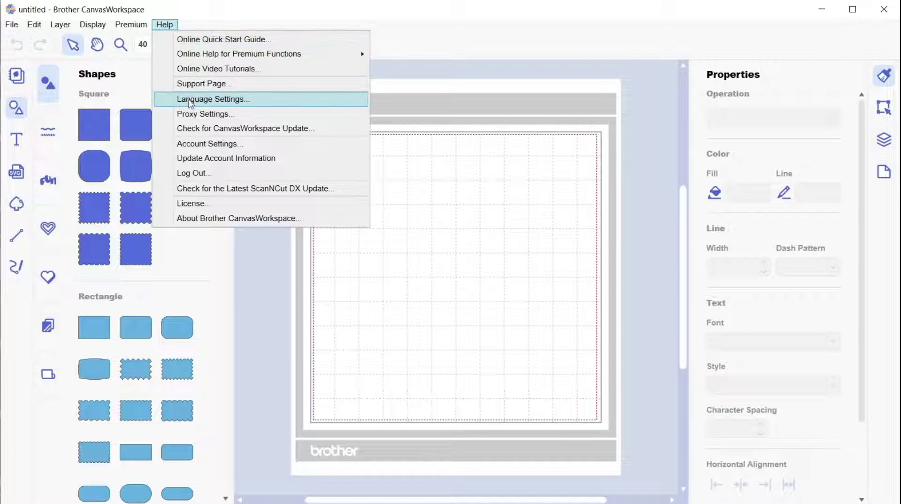
Paste the premium activation code under Account Settings' Premium Function Activation and submit it.
{"action": "left_click", "coordinate": [199, 145]}
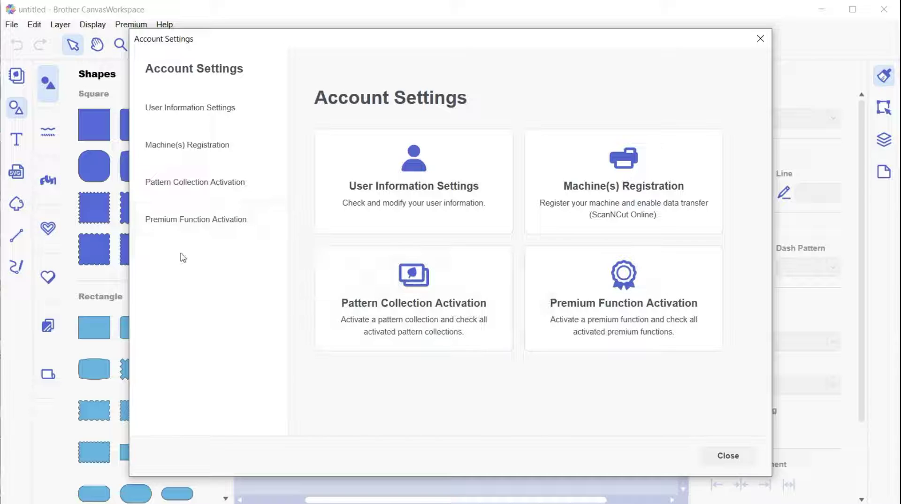
{"action": "left_click", "coordinate": [182, 220]}
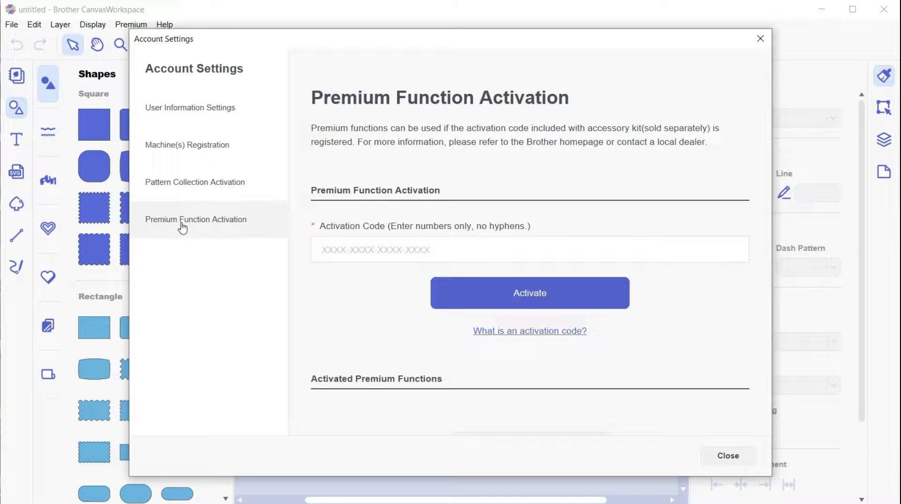
{"action": "left_click", "coordinate": [355, 241]}
{"action": "key", "text": "ctrl+v"}
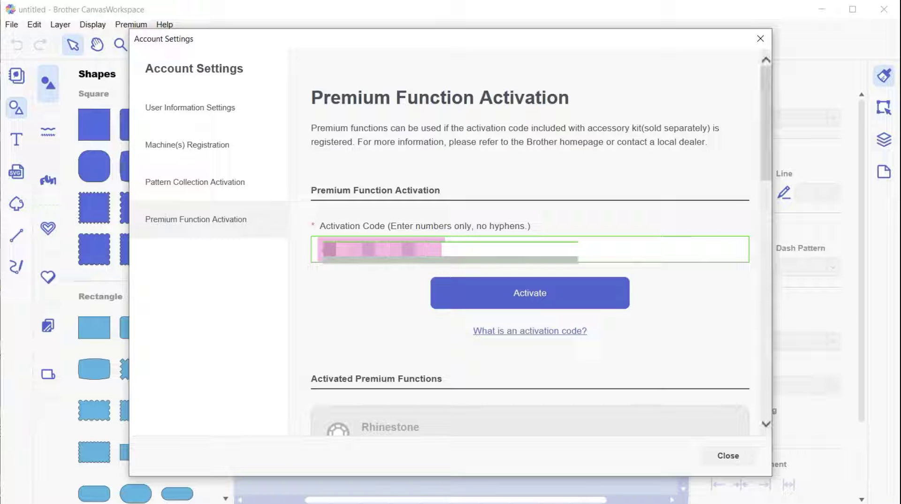
{"action": "left_click", "coordinate": [516, 299]}
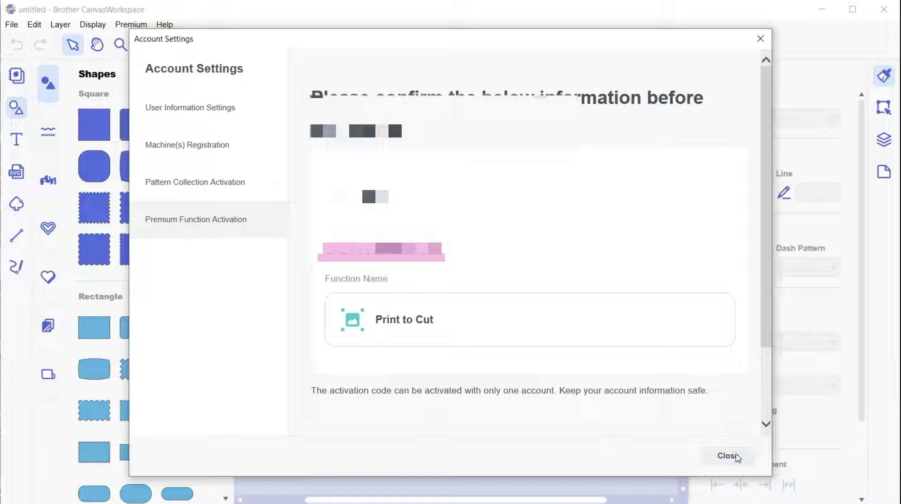
Confirm activation of the Print to Cut function and acknowledge the Activated! message.
{"action": "scroll", "coordinate": [765, 291], "scroll_direction": "down", "scroll_amount": 4}
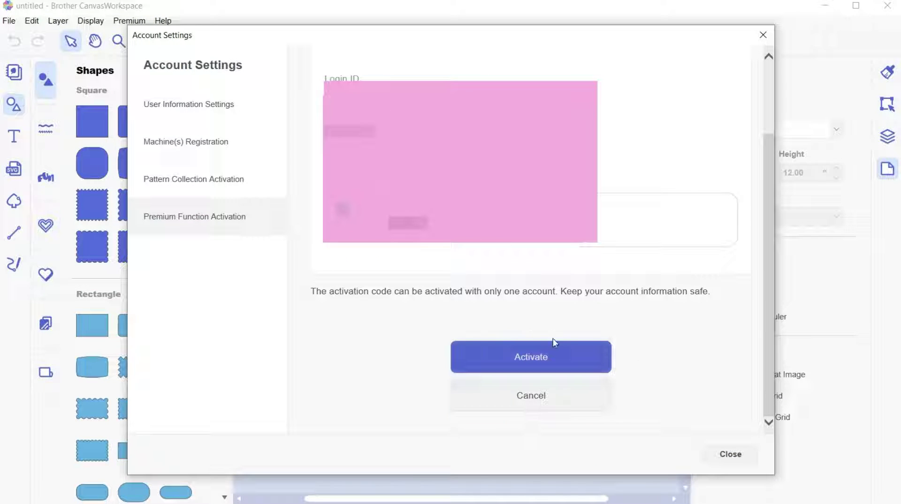
{"action": "left_click", "coordinate": [543, 364]}
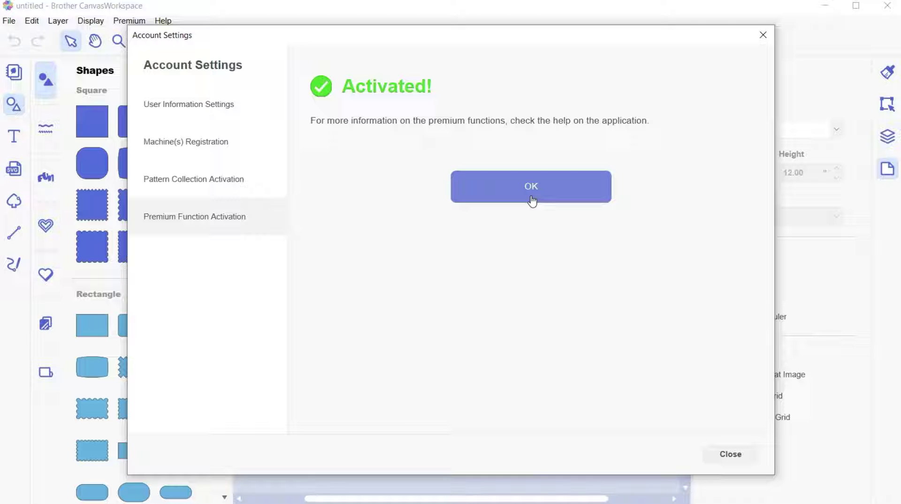
{"action": "left_click", "coordinate": [532, 201]}
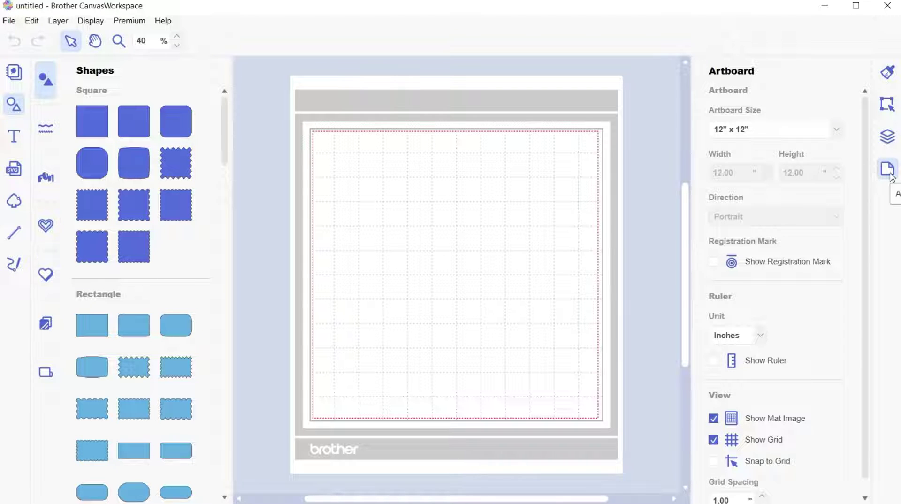
Set the artboard to A4 (8.3" x 11.7") and show registration marks at its corners.
{"action": "left_click", "coordinate": [837, 130]}
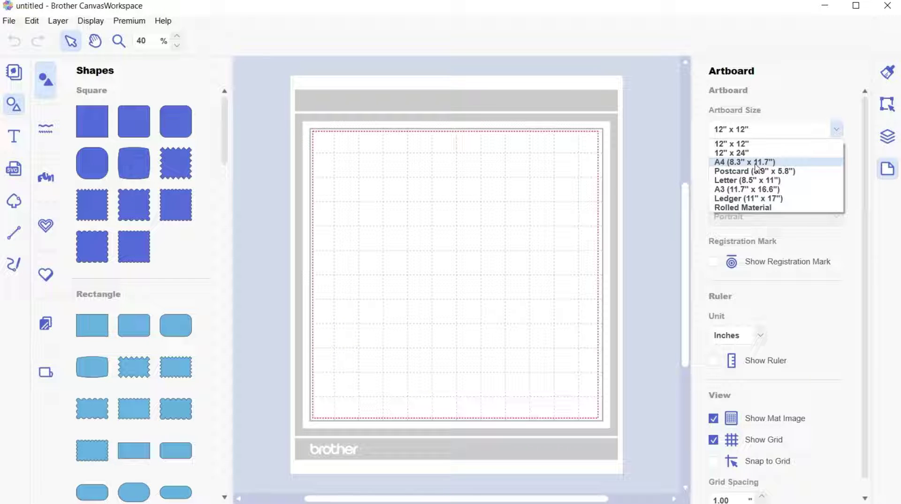
{"action": "left_click", "coordinate": [757, 163]}
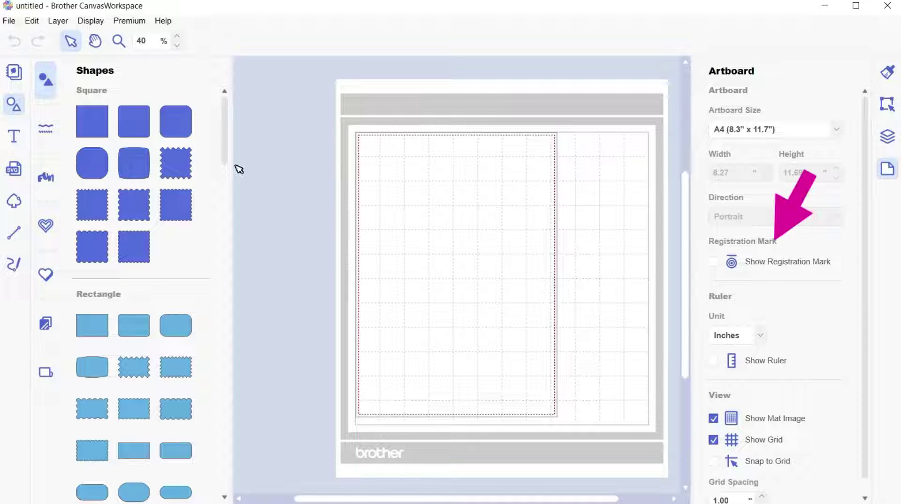
{"action": "left_click", "coordinate": [137, 26]}
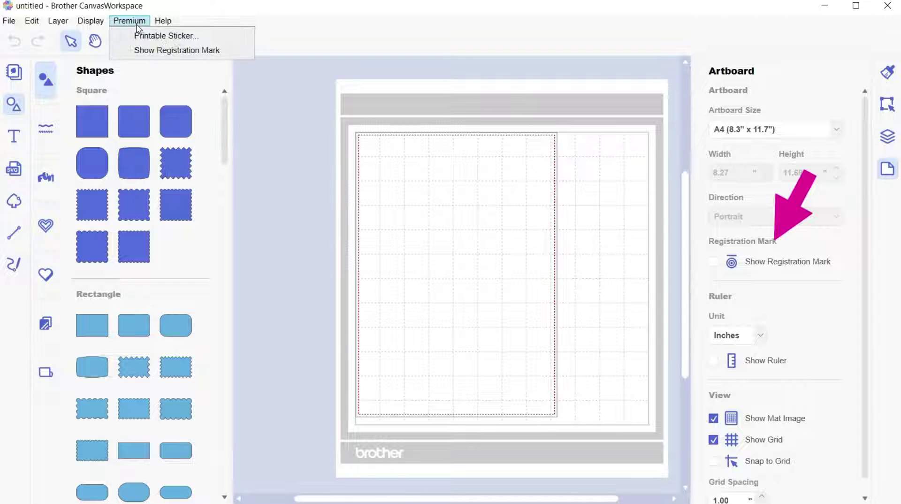
{"action": "left_click", "coordinate": [173, 52]}
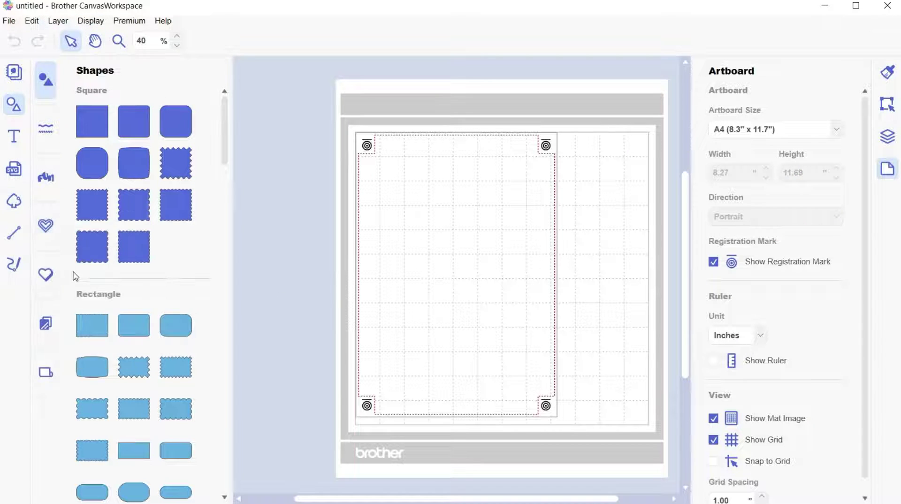
{"action": "left_click", "coordinate": [14, 201]}
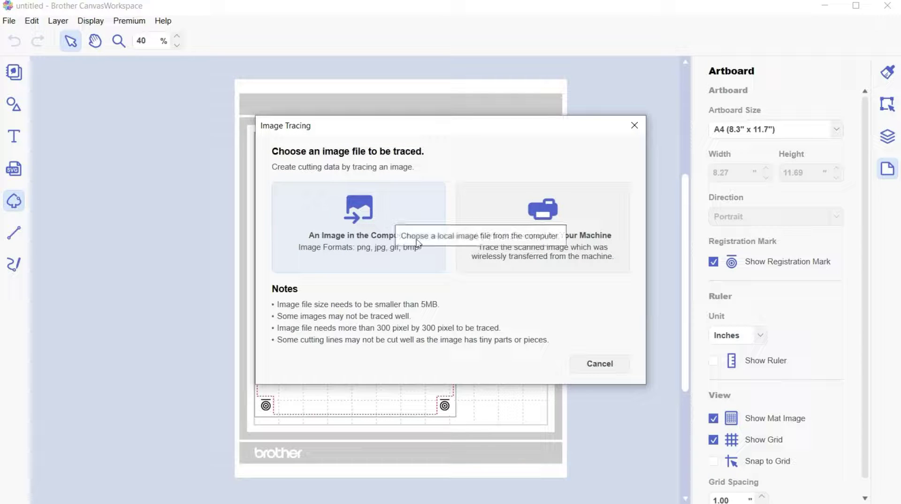
Load rainbow-1243199_1280.png from Downloads into Image Tracing and lower the Number of Colors.
{"action": "left_click", "coordinate": [358, 224]}
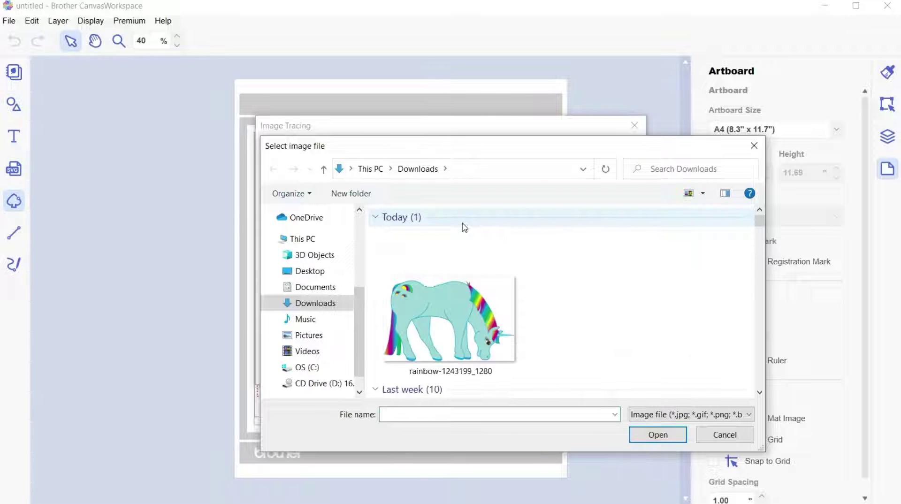
{"action": "left_click", "coordinate": [445, 283]}
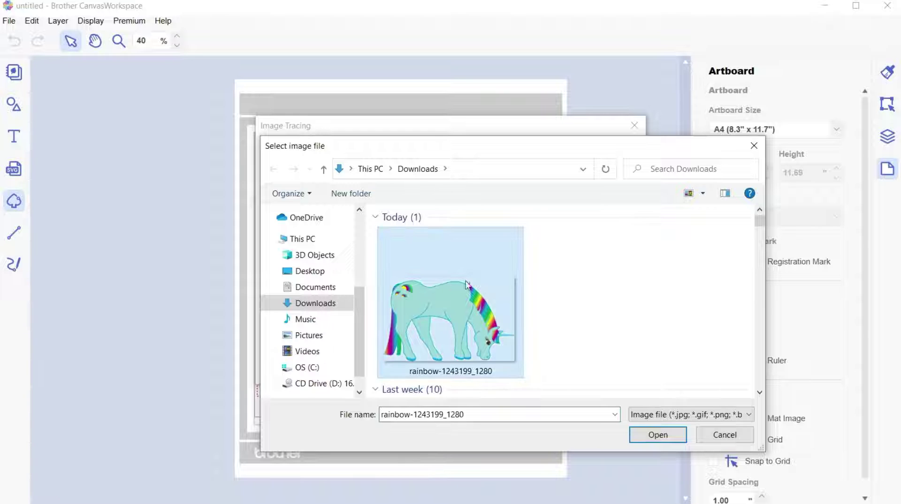
{"action": "left_click", "coordinate": [658, 435]}
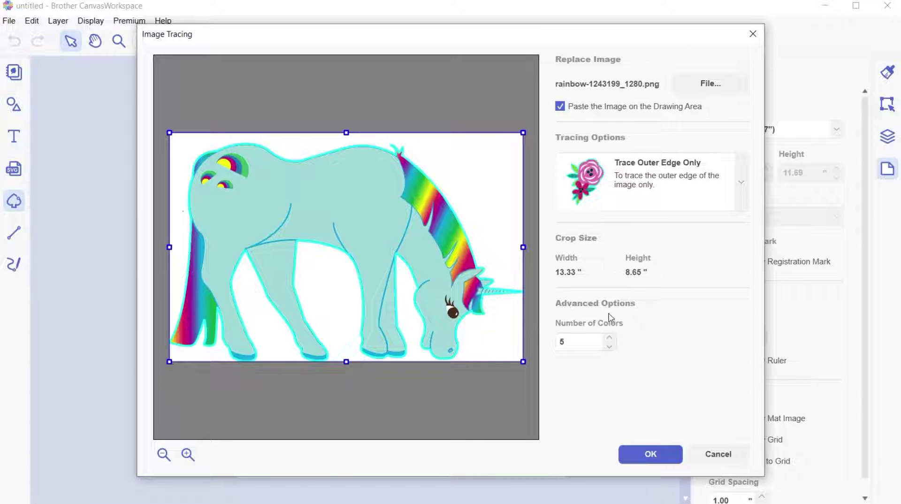
{"action": "left_click", "coordinate": [610, 347]}
Preview the trace at 3, 4 and 5 colours, settling on Number of Colors 5.
{"action": "left_click", "coordinate": [610, 347]}
{"action": "left_click", "coordinate": [650, 454]}
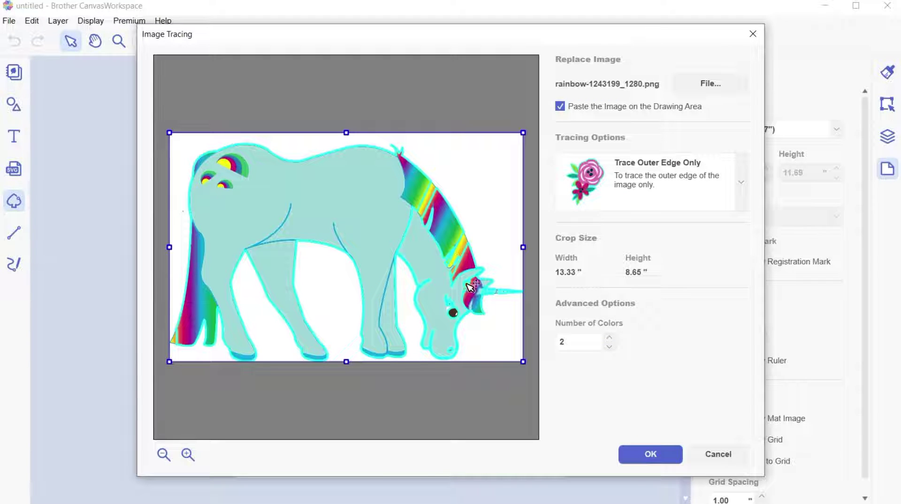
{"action": "left_click", "coordinate": [609, 337]}
{"action": "left_click", "coordinate": [639, 457]}
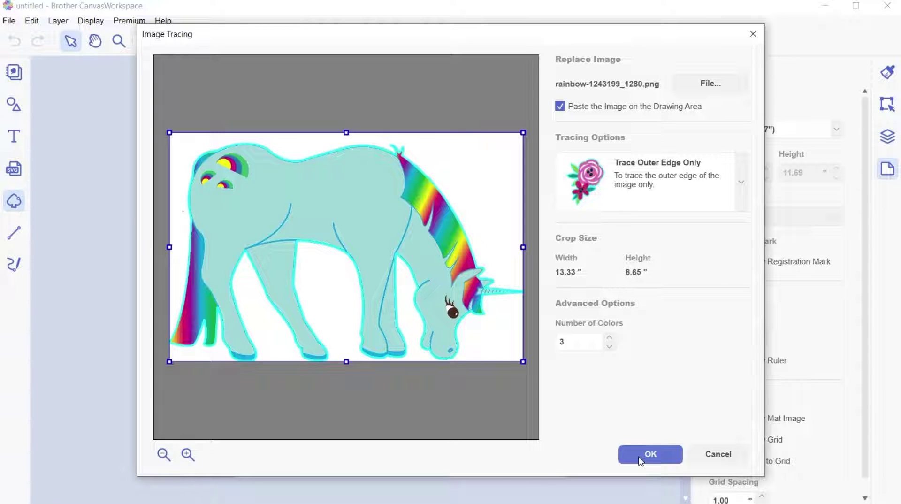
{"action": "left_click", "coordinate": [639, 457]}
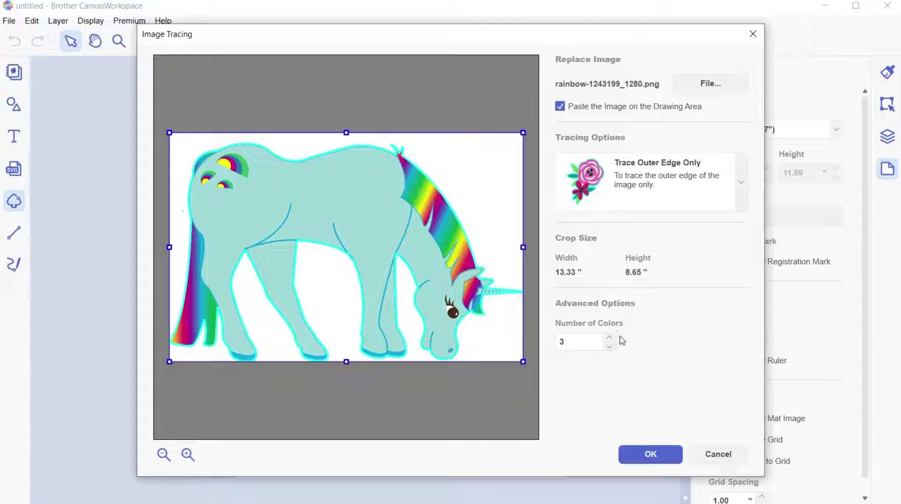
{"action": "left_click", "coordinate": [610, 338]}
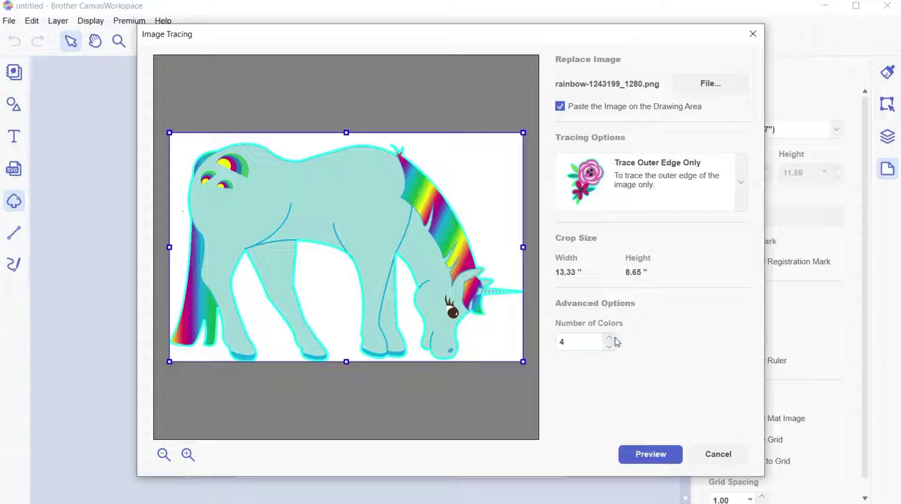
{"action": "left_click", "coordinate": [653, 455]}
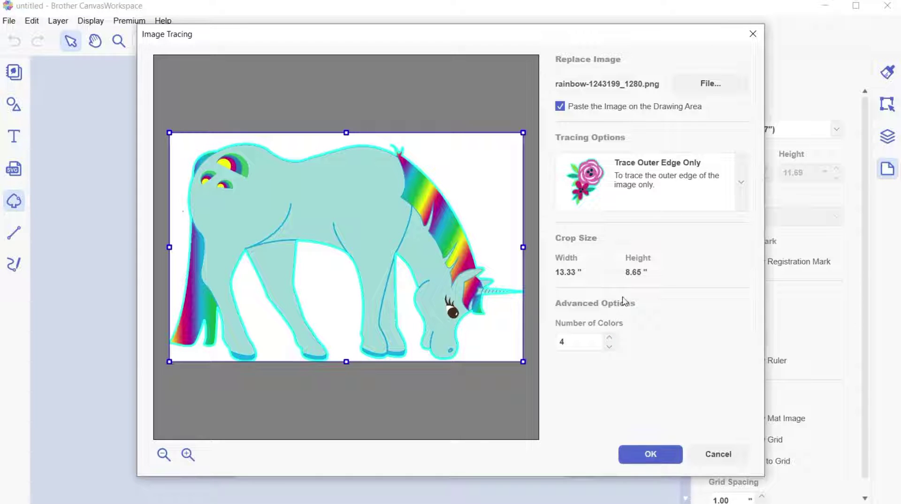
{"action": "left_click", "coordinate": [609, 337]}
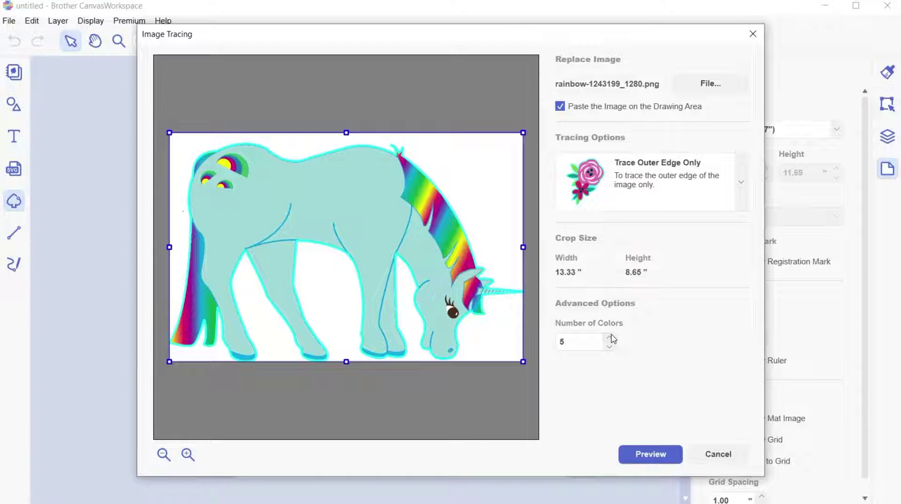
{"action": "left_click", "coordinate": [634, 455]}
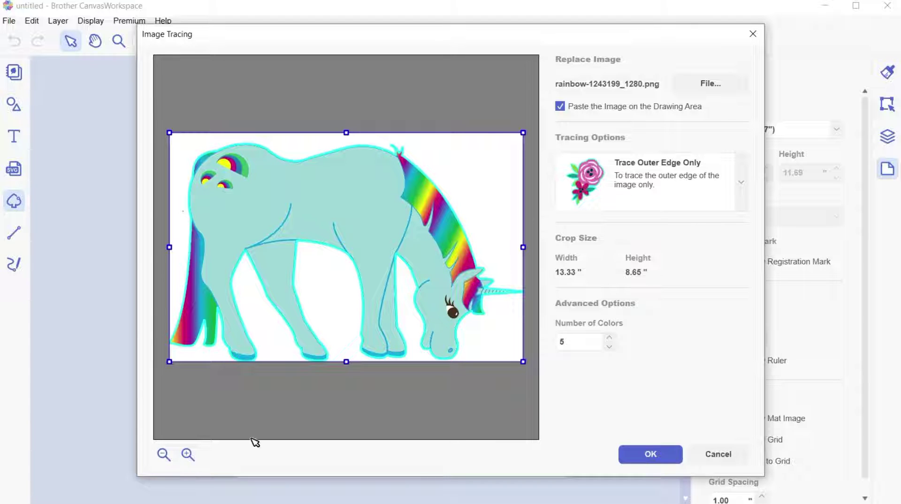
Zoom and pan the tracing preview to check the horn, then place the outer-edge trace on the mat.
{"action": "left_click", "coordinate": [187, 455]}
{"action": "left_click", "coordinate": [187, 455]}
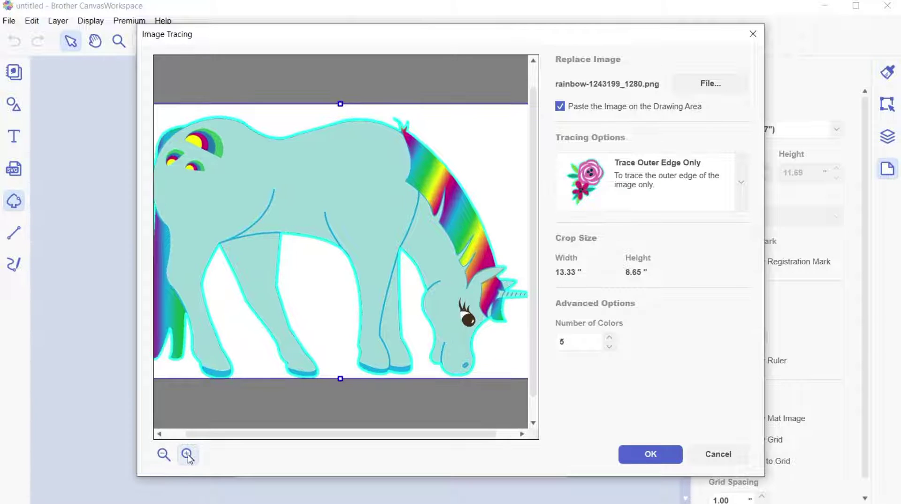
{"action": "left_click", "coordinate": [187, 455]}
{"action": "left_click", "coordinate": [187, 456]}
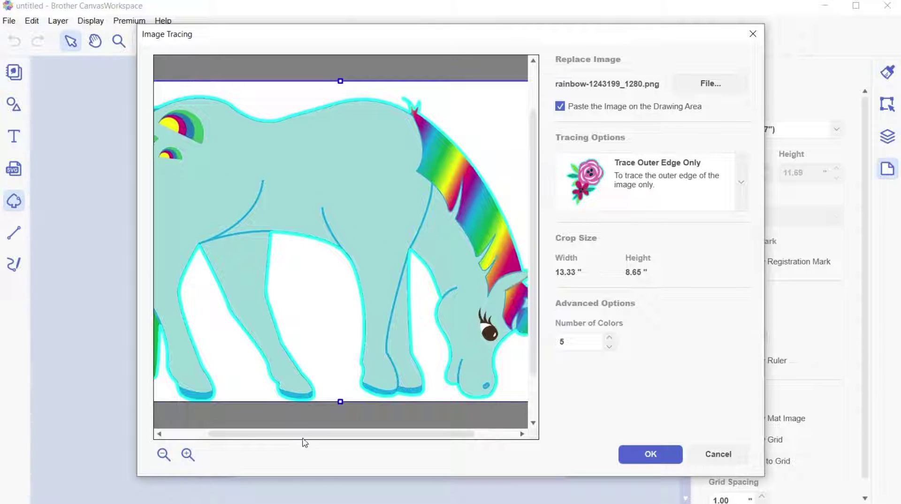
{"action": "left_click_drag", "start_coordinate": [306, 437], "coordinate": [361, 437]}
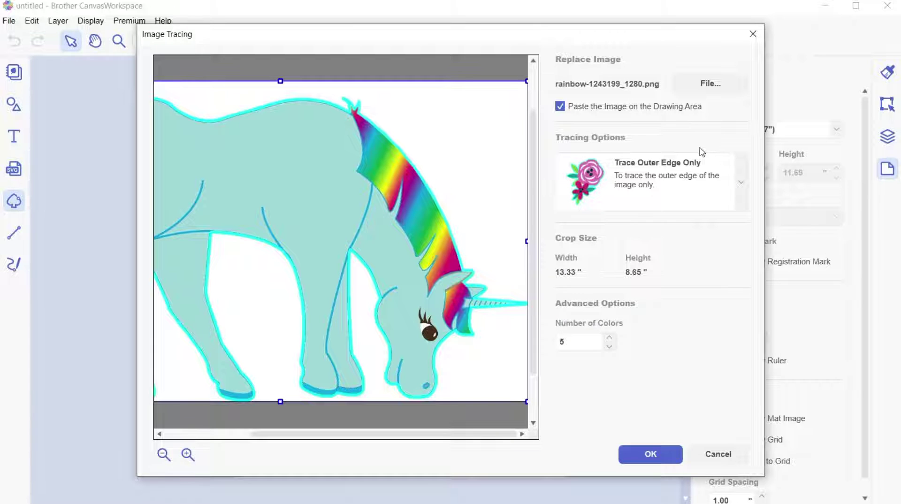
{"action": "left_click", "coordinate": [651, 455]}
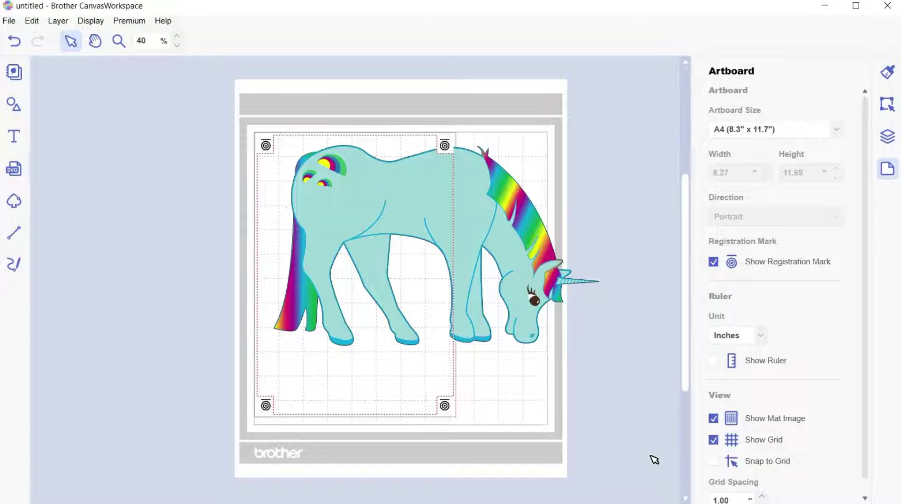
Shrink the unicorn and fit it into the top-left area inside the registration marks.
{"action": "left_click", "coordinate": [547, 258]}
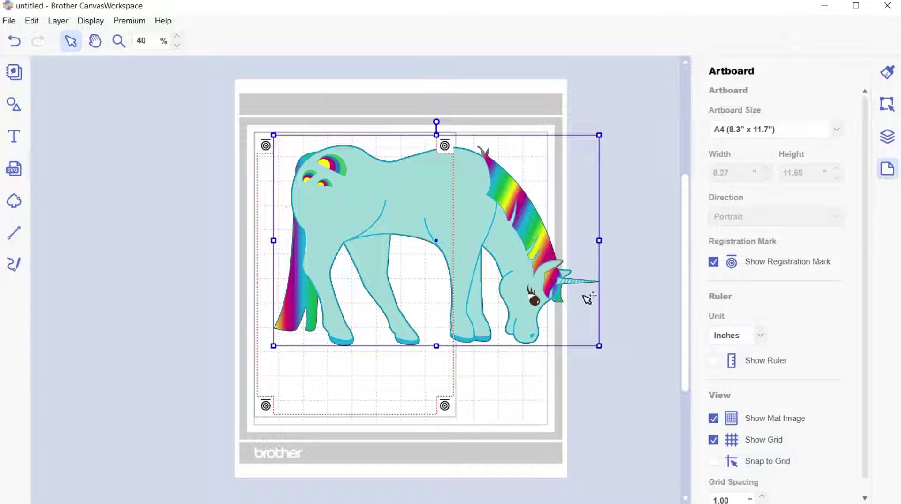
{"action": "left_click_drag", "start_coordinate": [602, 348], "coordinate": [370, 264]}
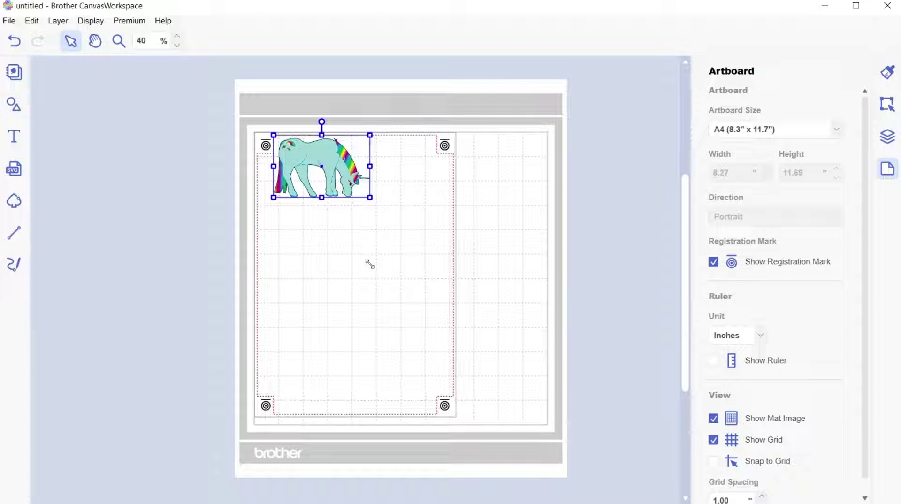
{"action": "mouse_move", "coordinate": [316, 163]}
{"action": "left_mouse_down"}
{"action": "mouse_move", "coordinate": [316, 192]}
{"action": "mouse_move", "coordinate": [307, 177]}
{"action": "left_mouse_up"}
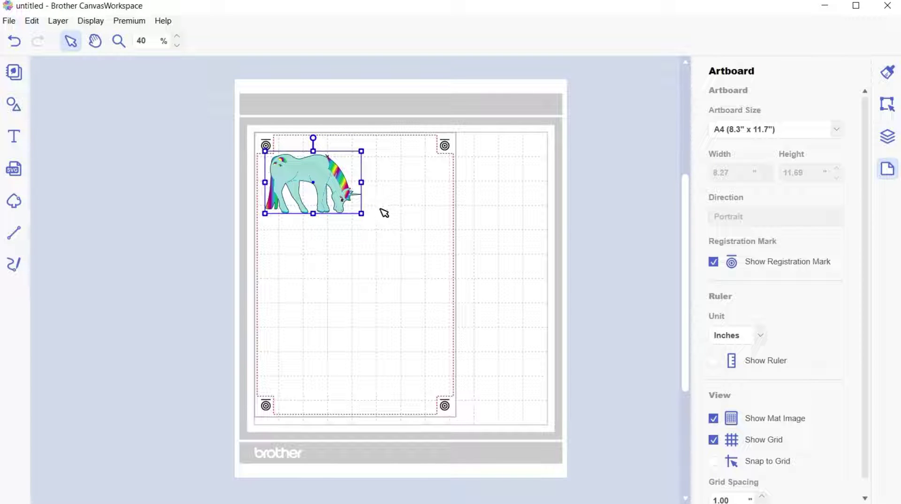
{"action": "left_click_drag", "start_coordinate": [361, 215], "coordinate": [374, 222]}
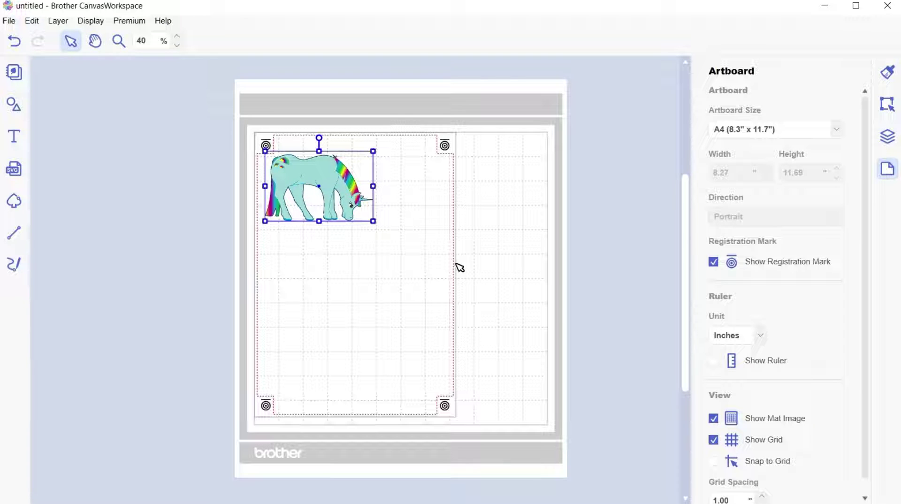
{"action": "left_click", "coordinate": [9, 21]}
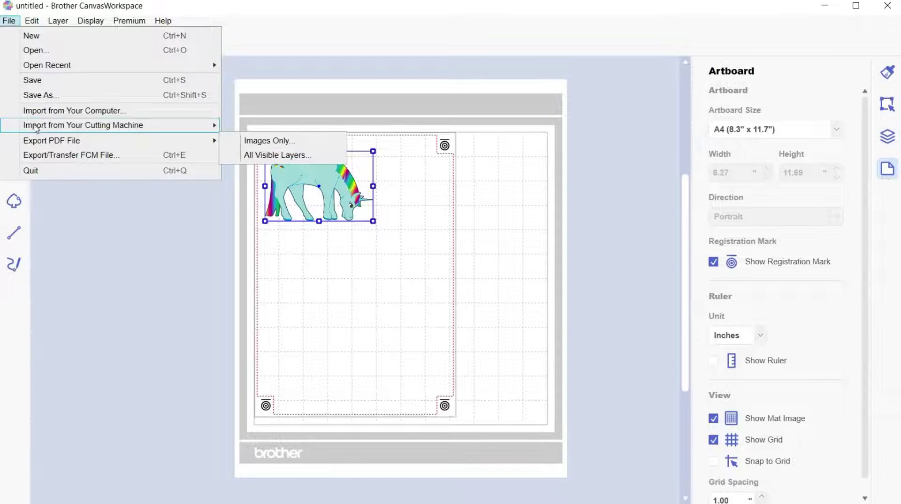
Export the images only as the PDF 'Unicorn for Print to Cut' in Downloads.
{"action": "mouse_move", "coordinate": [39, 141]}
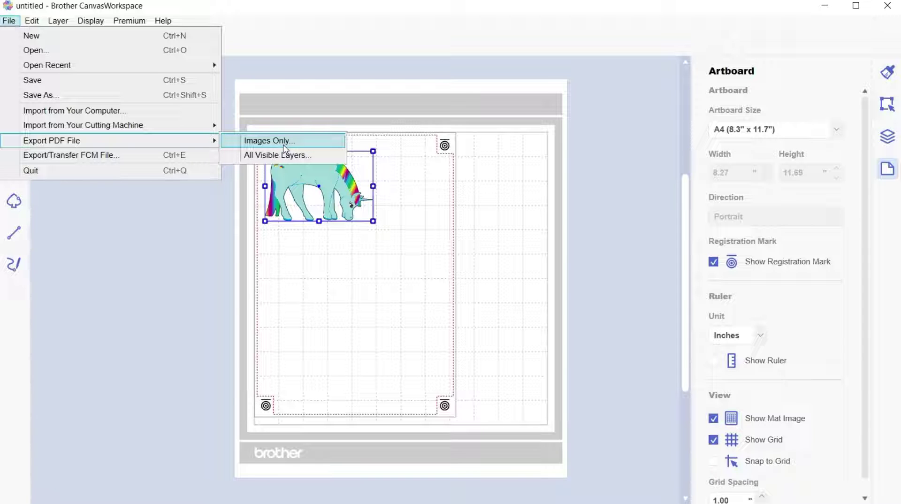
{"action": "left_click", "coordinate": [284, 141]}
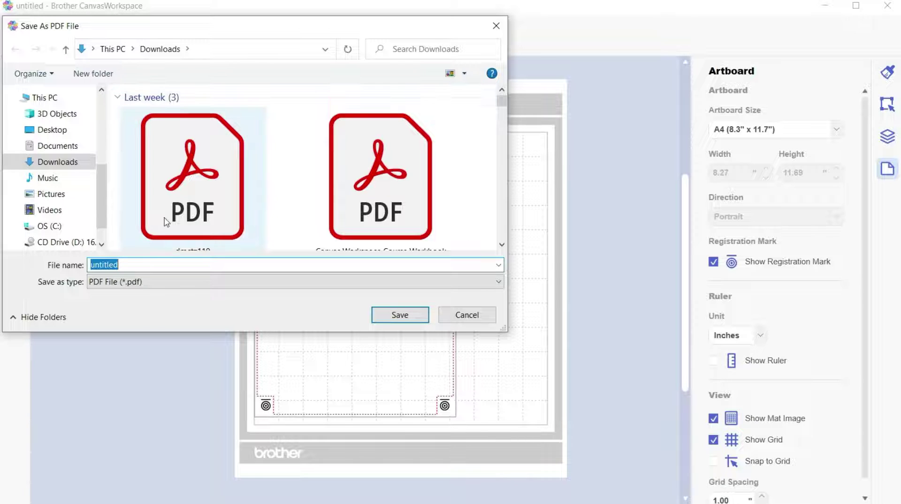
{"action": "type", "text": "uN"}
{"action": "key", "text": "BackSpace"}
{"action": "key", "text": "BackSpace"}
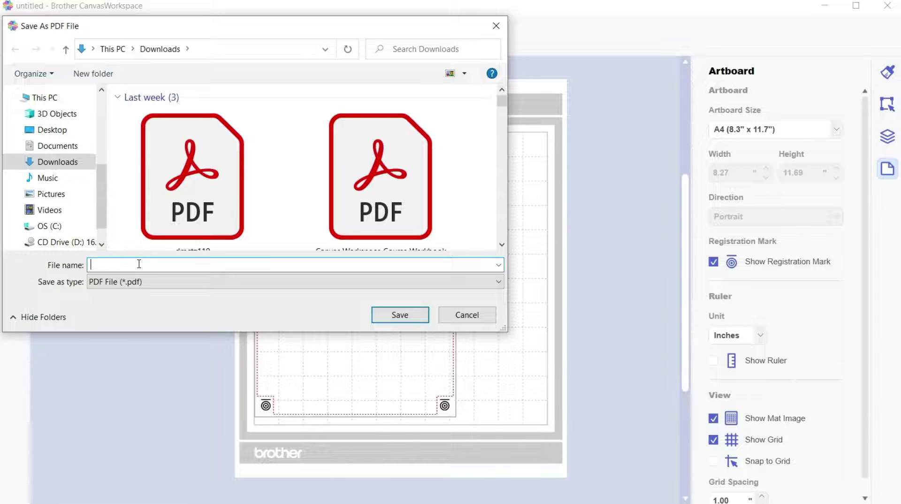
{"action": "type", "text": "Unicorn for Print to Cut"}
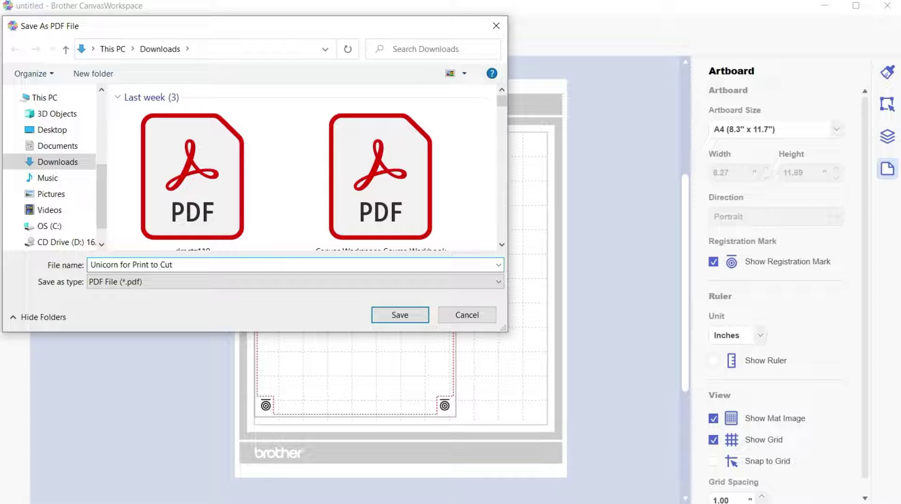
{"action": "left_click", "coordinate": [403, 317]}
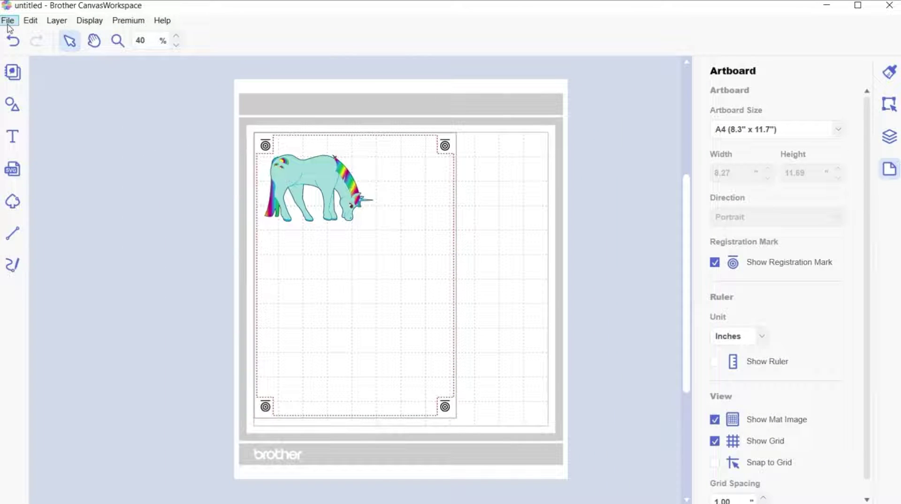
{"action": "left_click", "coordinate": [8, 20]}
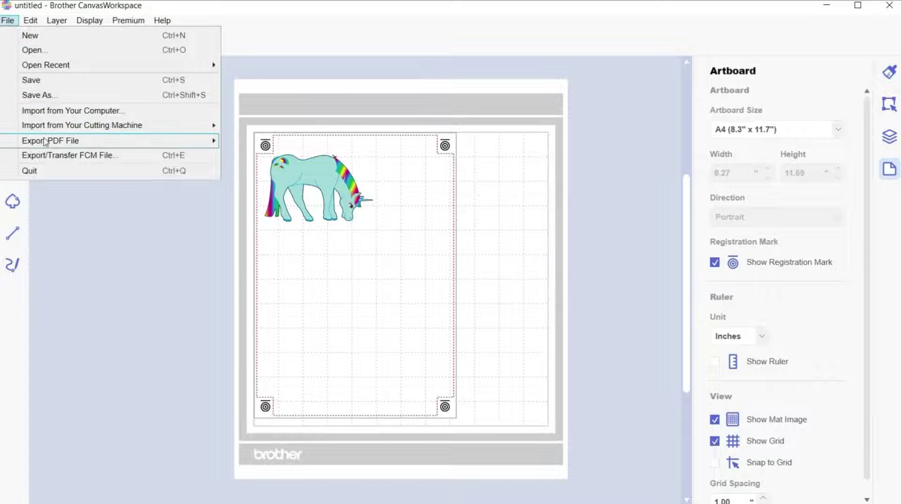
Transfer the unicorn FCM cut file via the internet to the registered cutting machine.
{"action": "mouse_move", "coordinate": [45, 142]}
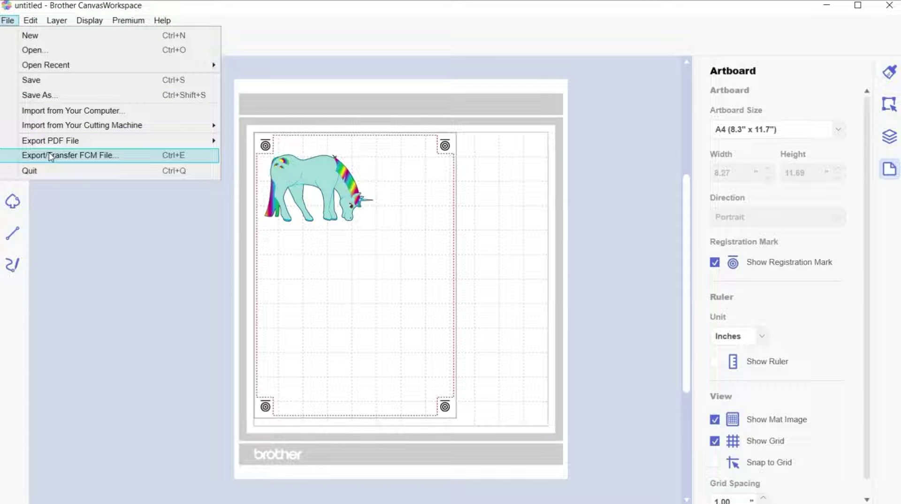
{"action": "left_click", "coordinate": [49, 155]}
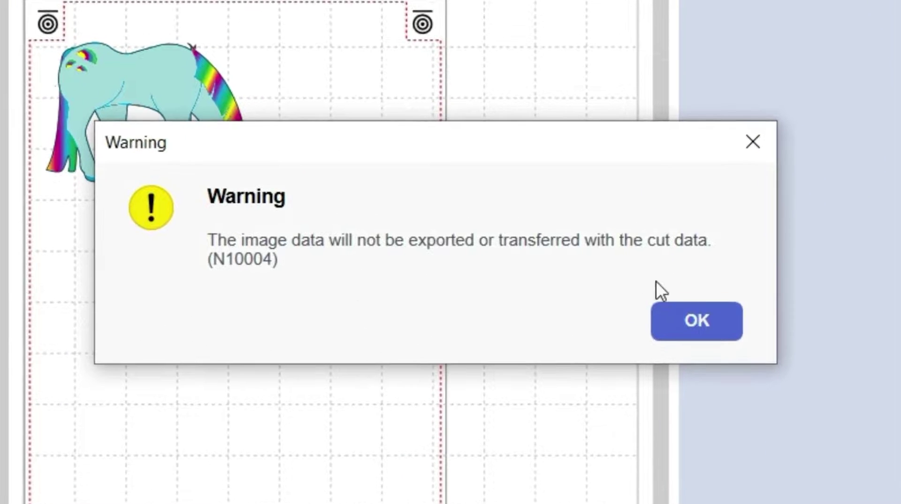
{"action": "left_click", "coordinate": [708, 323]}
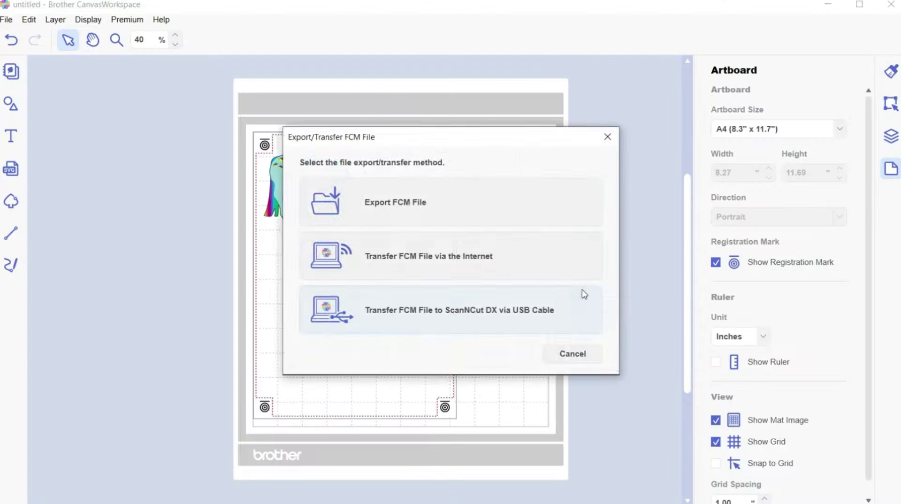
{"action": "left_click", "coordinate": [444, 268]}
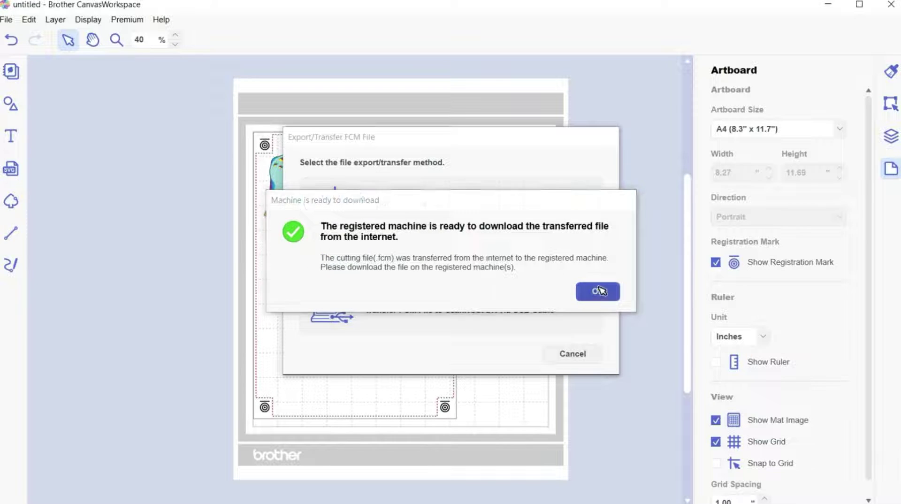
{"action": "left_click", "coordinate": [598, 291]}
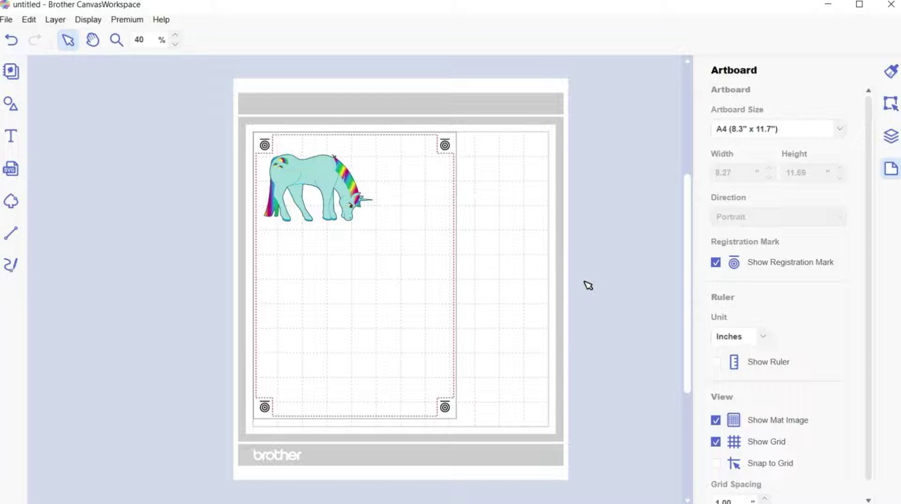
{"action": "left_click", "coordinate": [892, 137]}
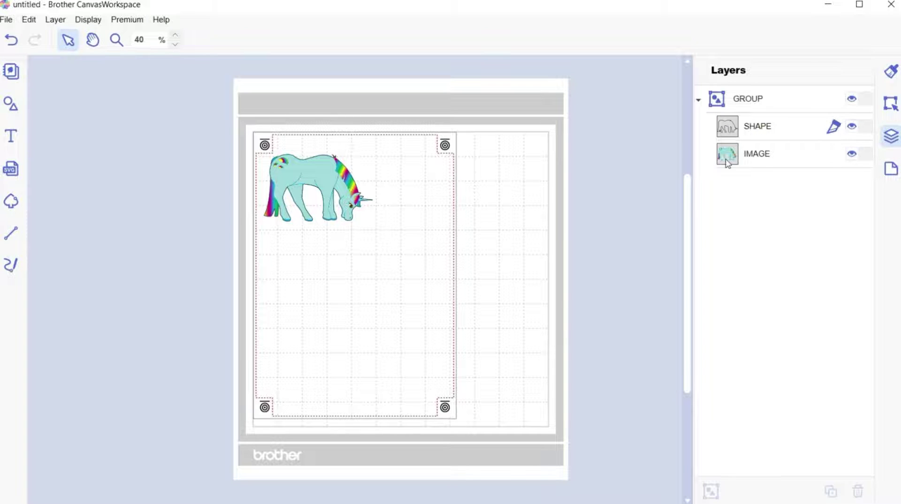
Toggle the IMAGE layer off to inspect the unicorn's cut line, then turn it back on.
{"action": "left_click", "coordinate": [852, 155]}
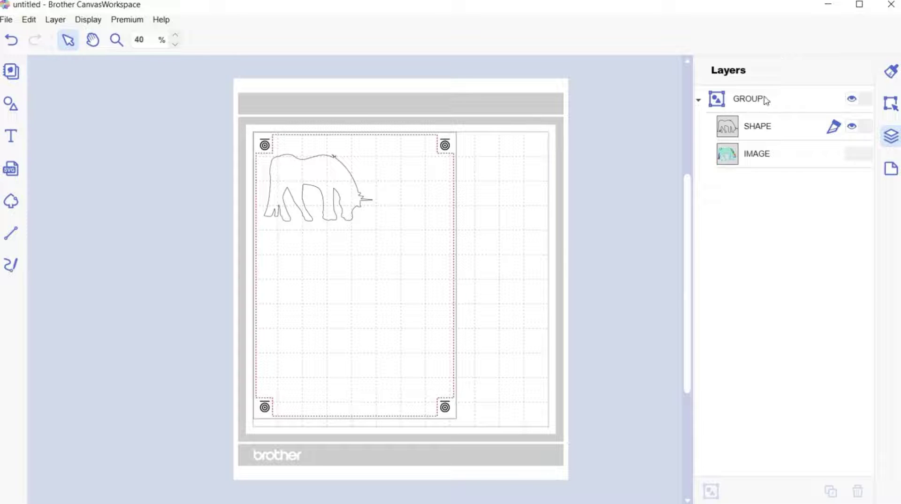
{"action": "left_click", "coordinate": [854, 155]}
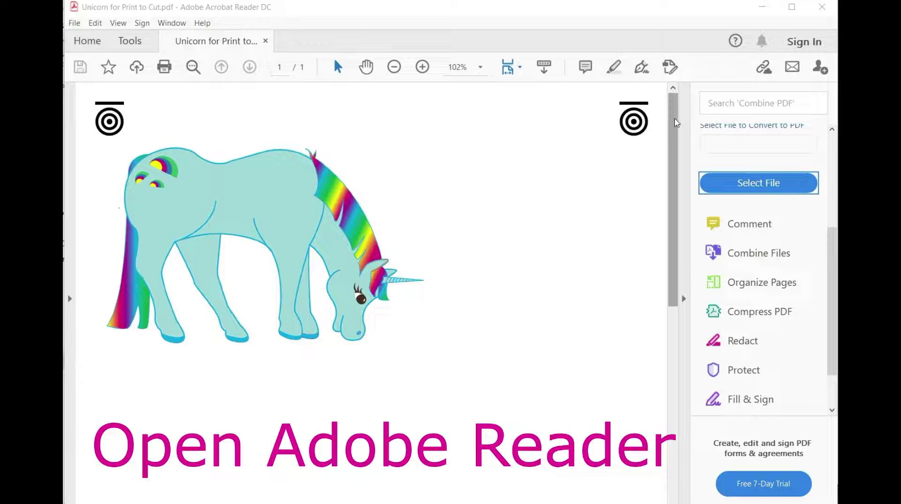
Print the unicorn PDF page to the Brother MFC-9335CDW with default Portrait settings.
{"action": "left_click", "coordinate": [618, 92]}
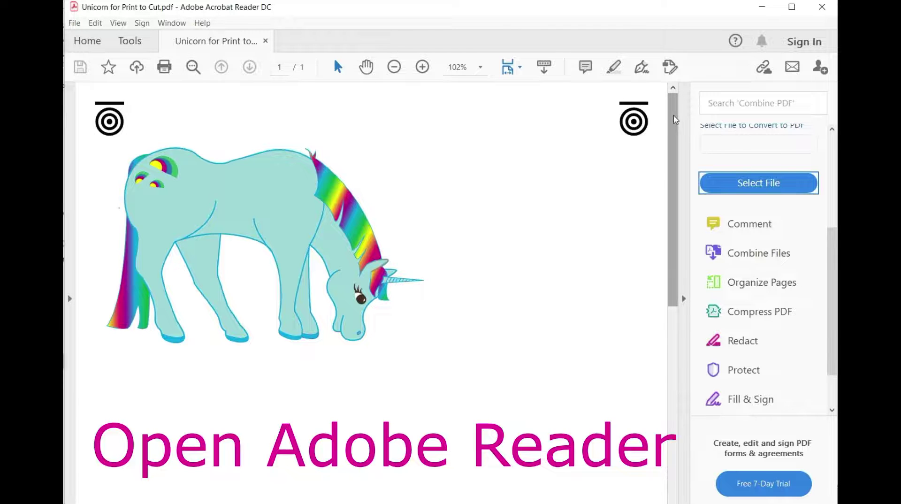
{"action": "left_click_drag", "start_coordinate": [674, 121], "coordinate": [657, 99]}
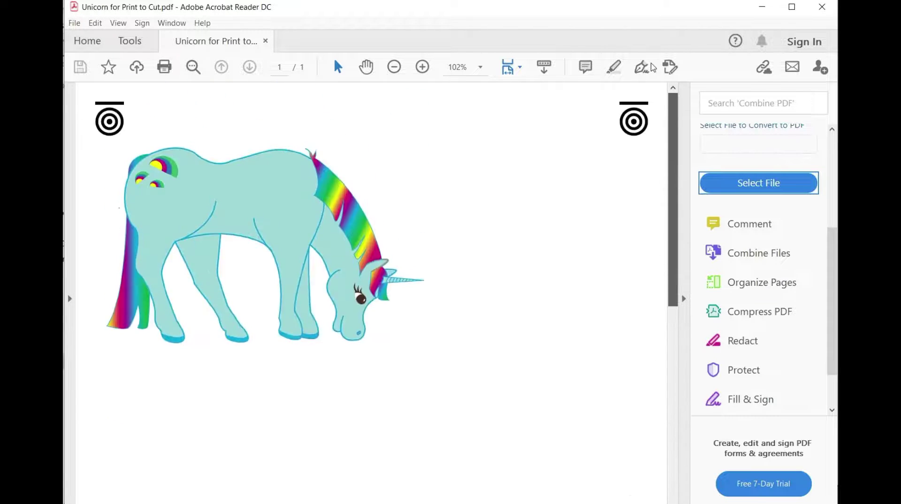
{"action": "left_click", "coordinate": [164, 68]}
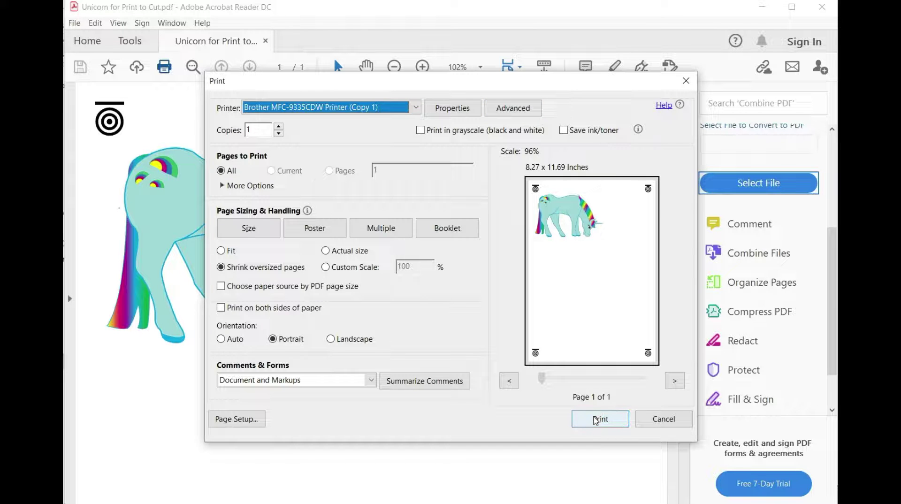
{"action": "left_click", "coordinate": [595, 420]}
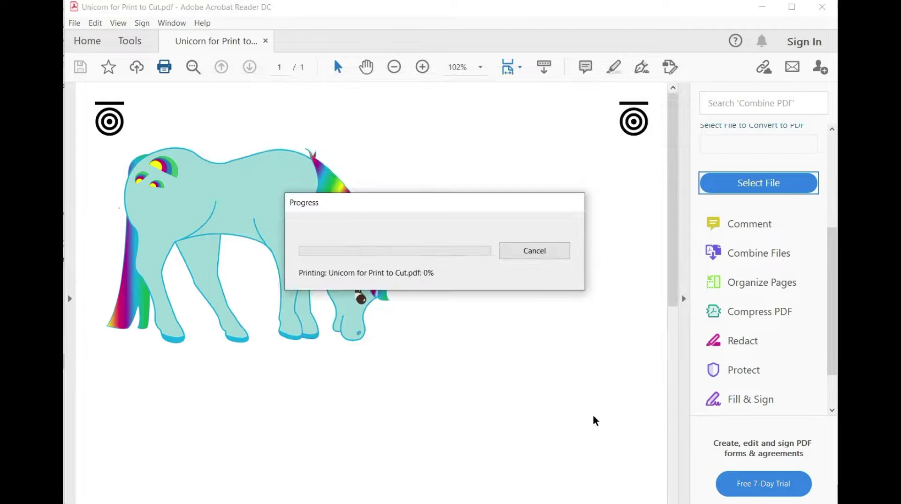